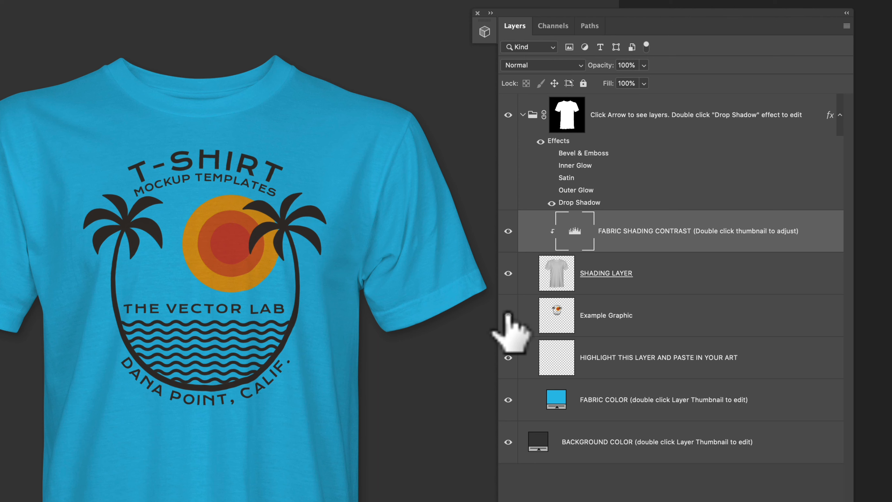
Hide the Example Graphic layer, and copy the whole EASY MOCKUP big-cat artwork in Illustrator
left_click(508, 315)
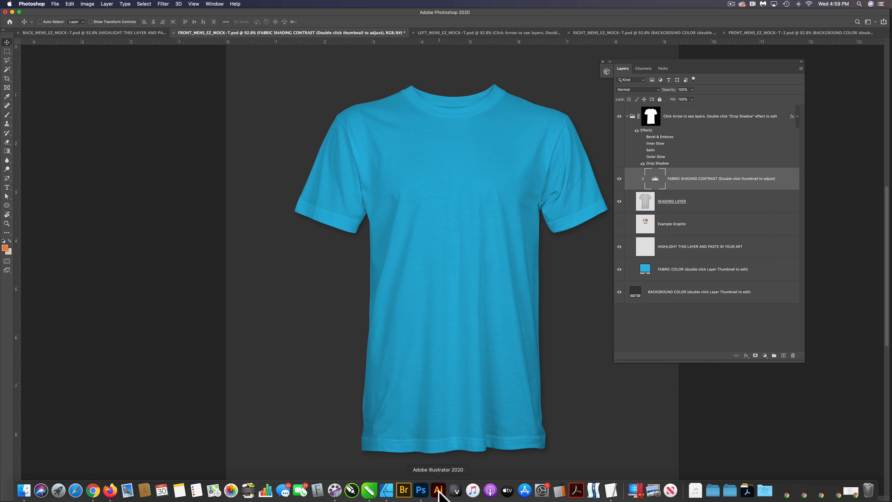
key("super+Tab")
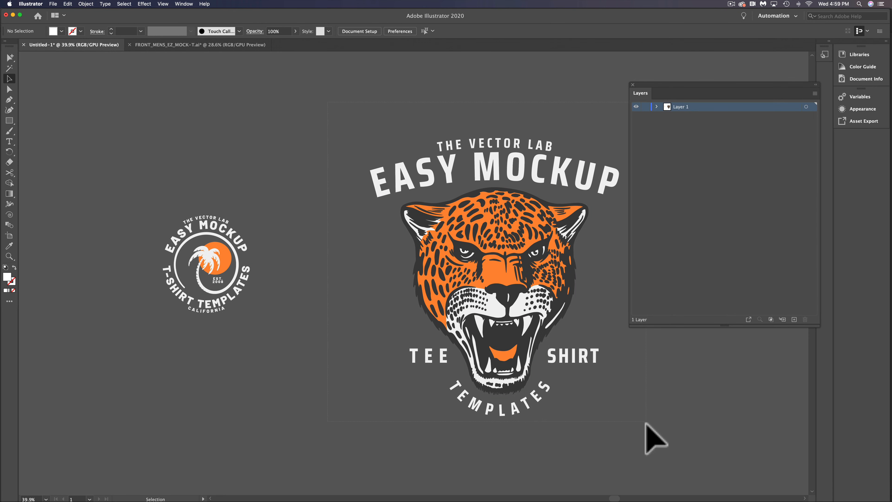
key("super+a")
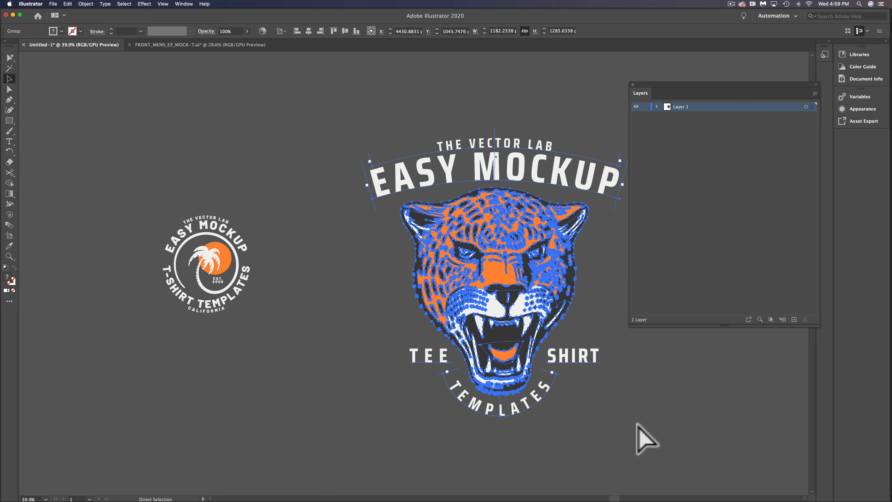
mouse_move(475, 493)
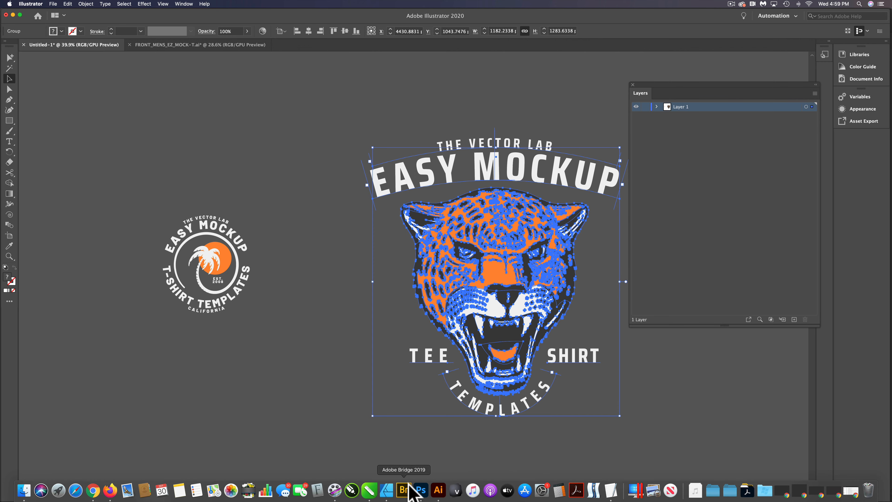
In Photoshop, paste the artwork as pixels above the "HIGHLIGHT THIS LAYER AND PASTE IN YOUR ART" layer
left_click(421, 490)
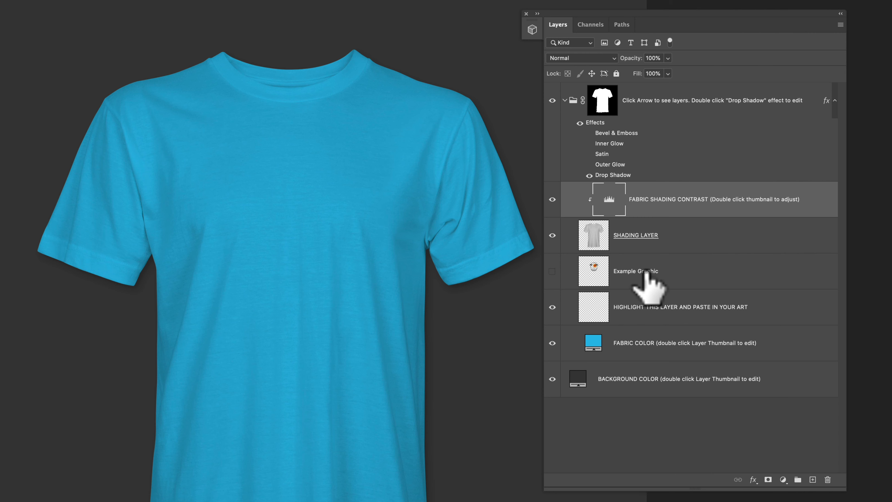
left_click(710, 246)
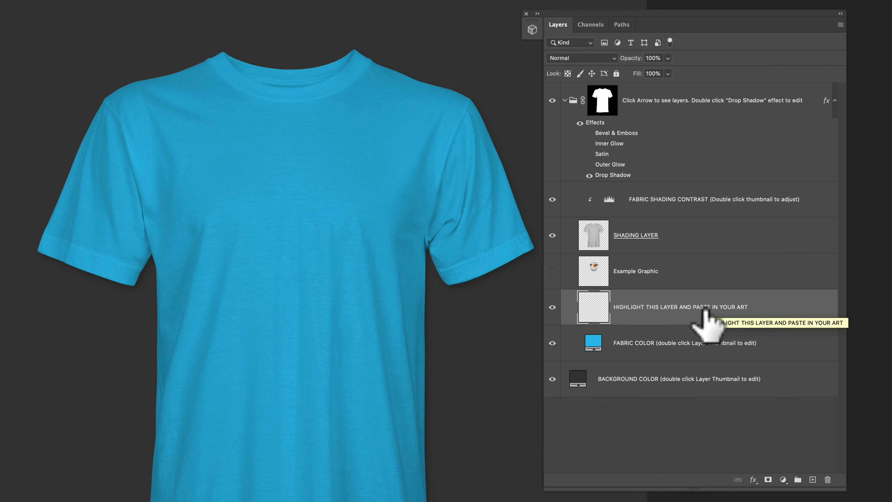
key("super+v")
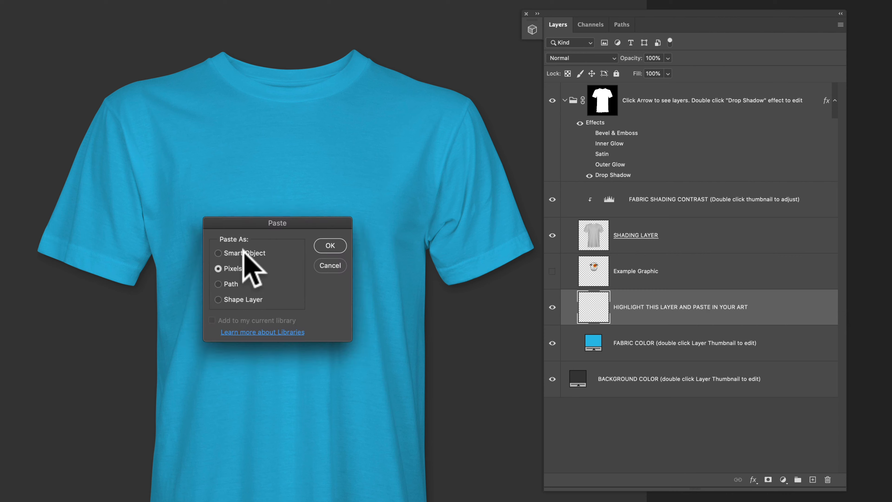
left_click(330, 245)
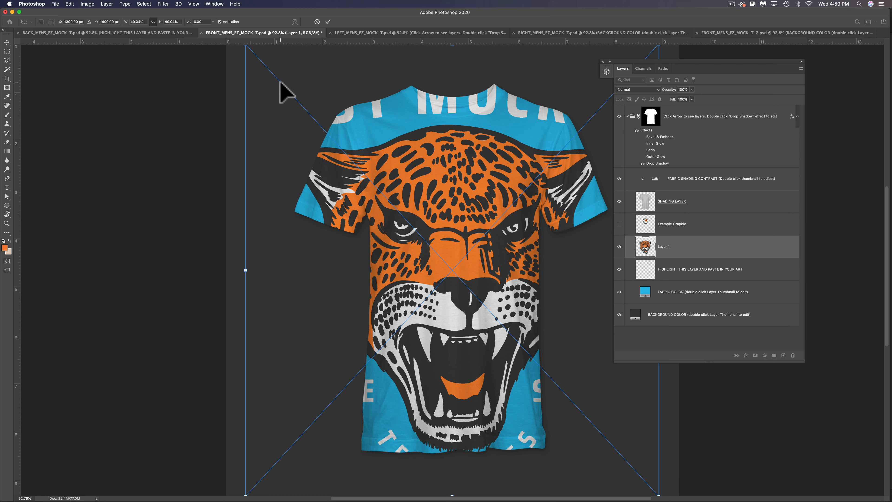
Scale the pasted artwork down to about 3.9% and try it as a small print on the shirt's sleeve
left_click_drag(245, 45, 407, 272)
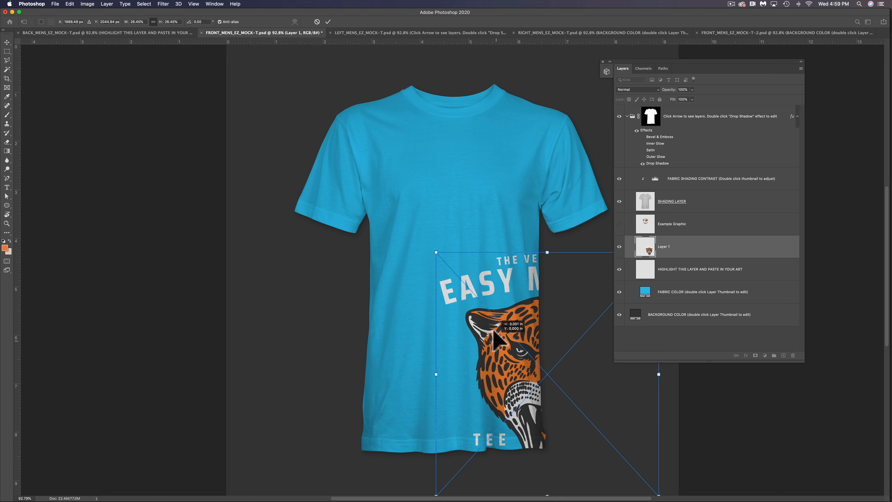
left_click_drag(495, 337, 447, 277)
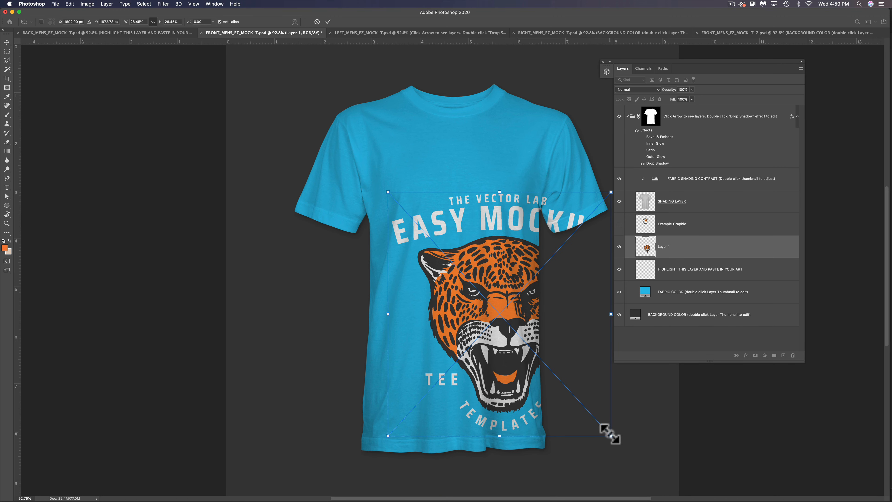
left_click_drag(611, 436, 410, 241)
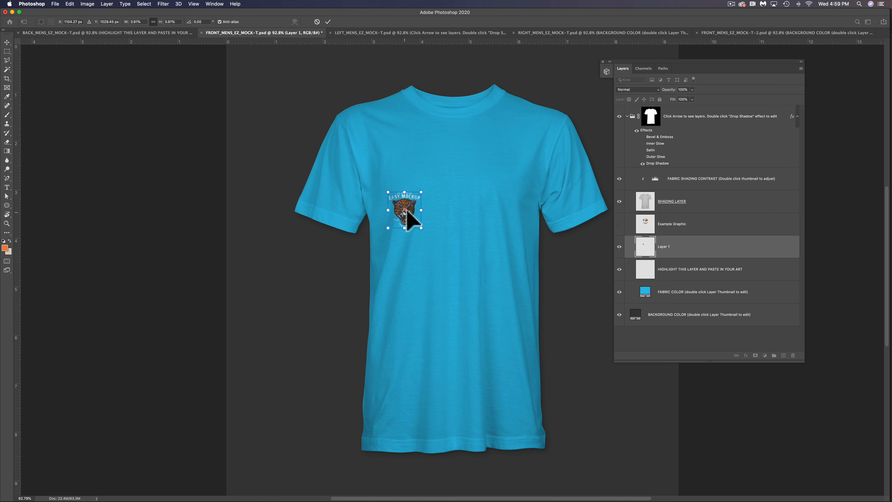
left_click_drag(408, 211, 597, 182)
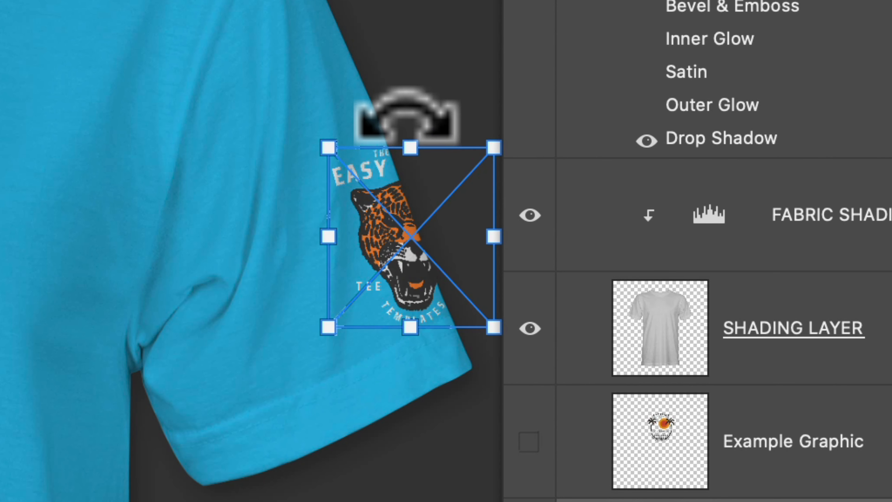
Place the artwork on the centre of the chest, enlarge it to fill the upper front, and commit the transform
left_click_drag(420, 228, 0, 162)
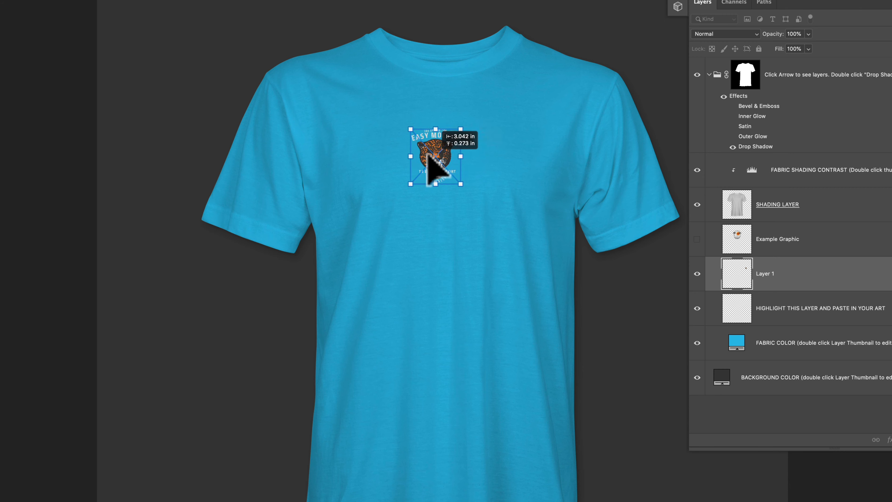
left_click_drag(436, 169, 522, 310)
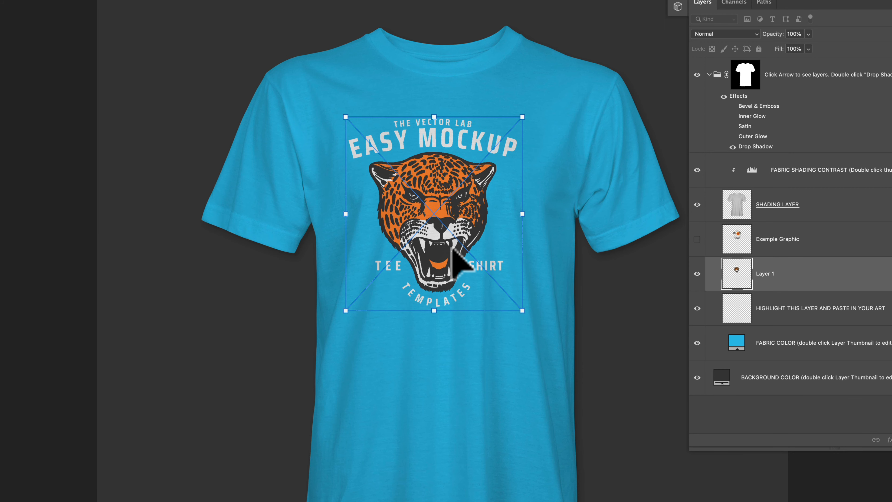
left_click_drag(451, 246, 467, 245)
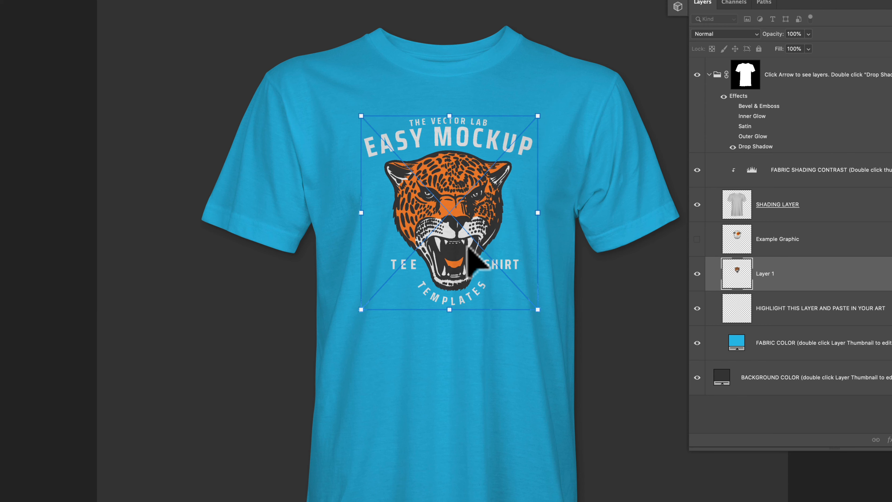
key("Return")
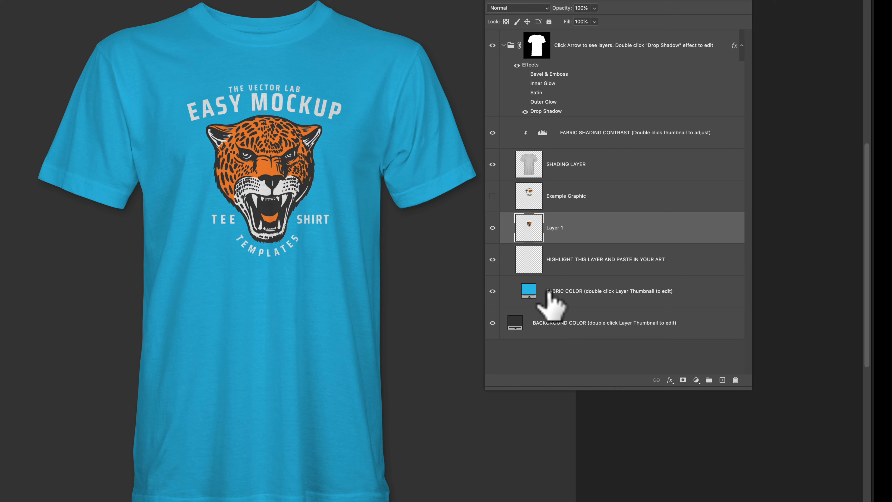
Change the FABRIC COLOR layer to the dark grey 2b2b2b
left_click(529, 288)
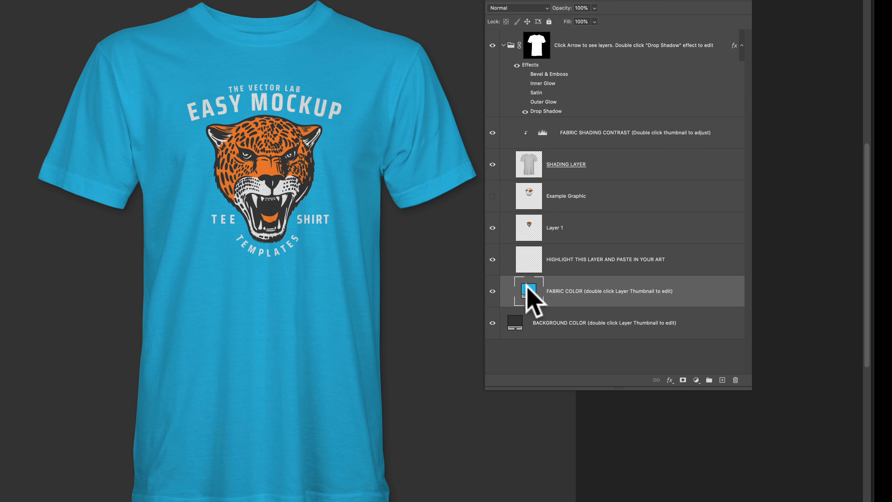
double_click(528, 290)
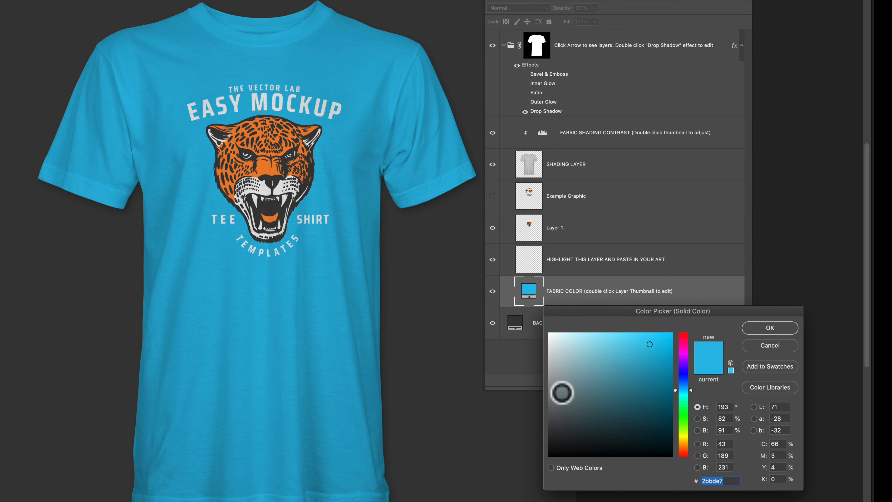
left_click_drag(562, 390, 540, 461)
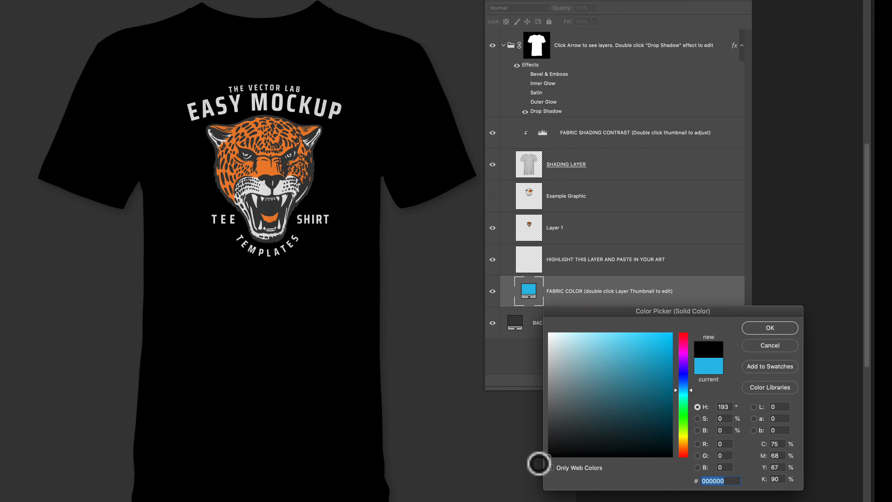
left_click_drag(539, 464, 538, 441)
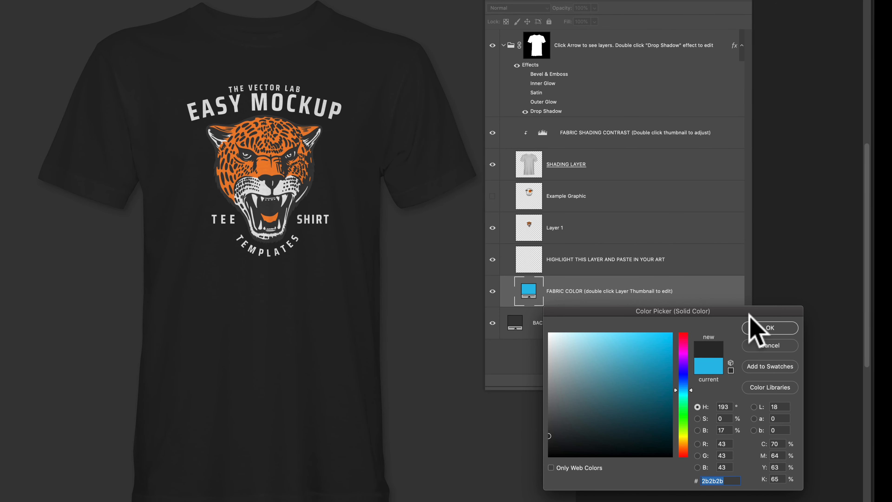
left_click(766, 328)
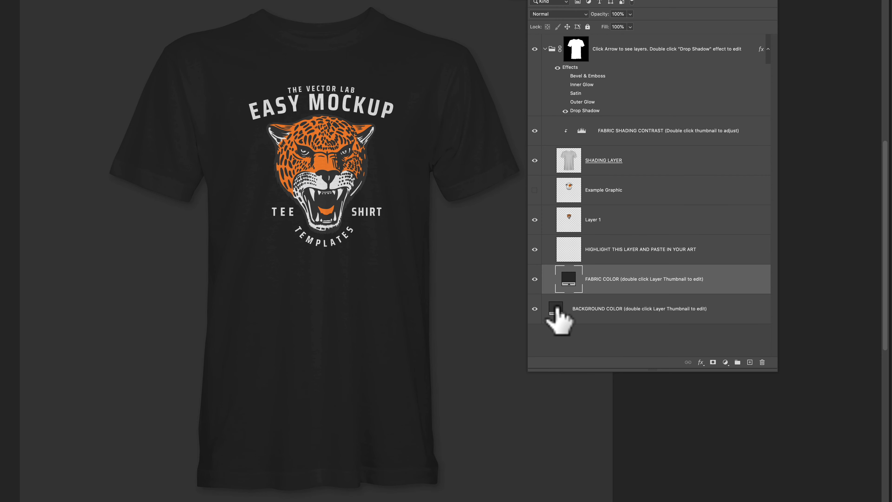
Set the BACKGROUND COLOR layer to white (ffffff), and briefly hide the layer to preview the shirt on transparency
double_click(557, 309)
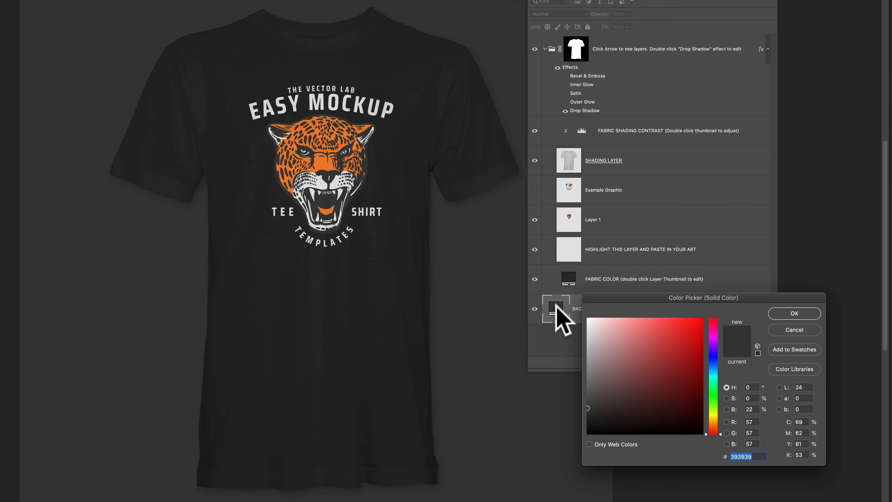
left_click(679, 338)
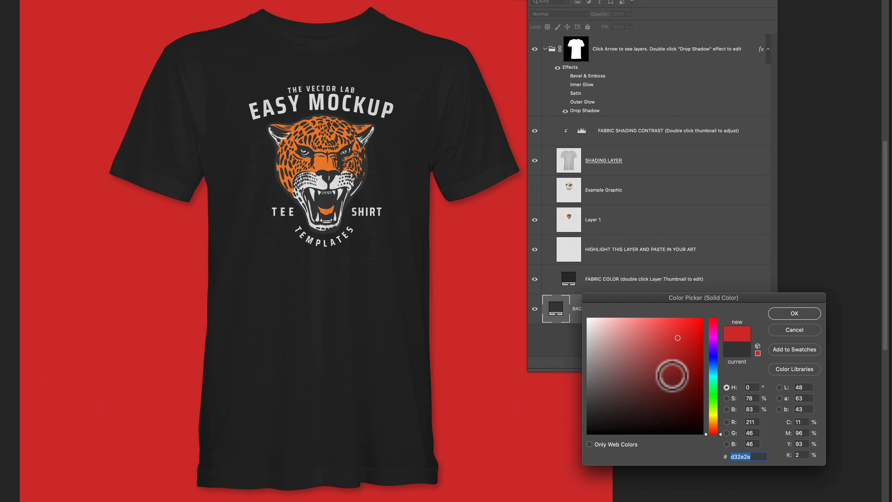
left_click(713, 371)
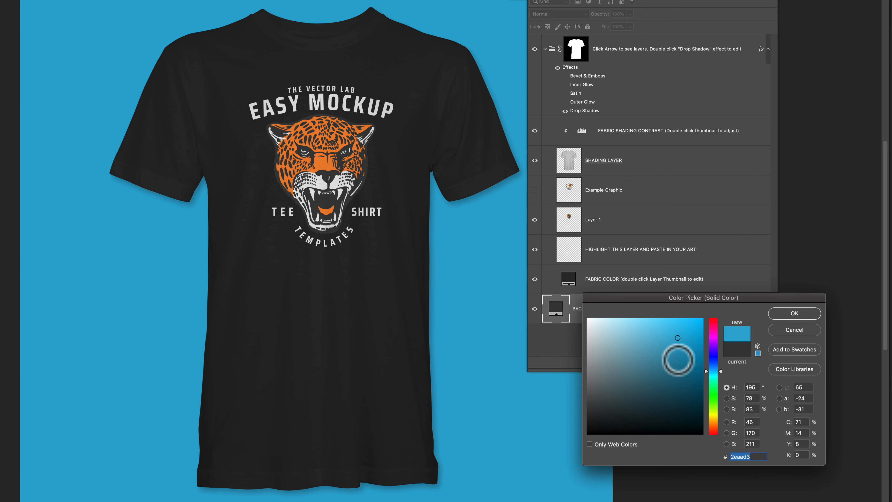
left_click_drag(676, 354, 573, 312)
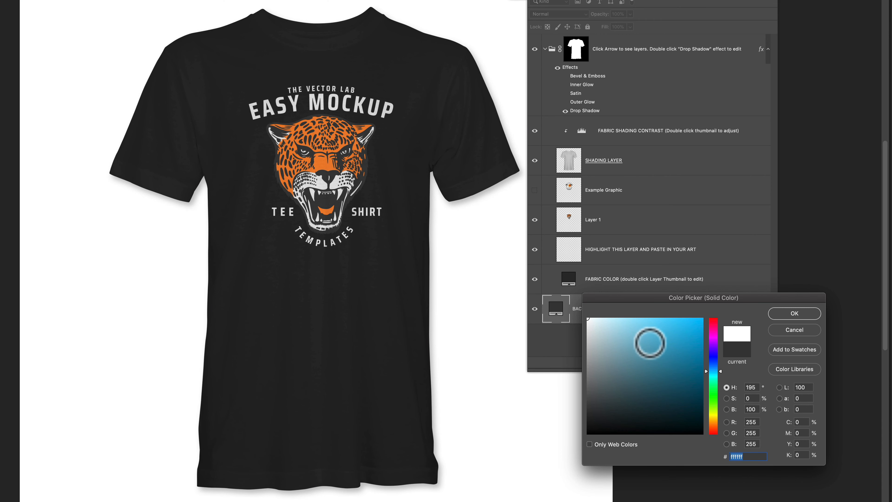
mouse_move(611, 339)
left_mouse_down()
mouse_move(574, 338)
mouse_move(559, 298)
left_mouse_up()
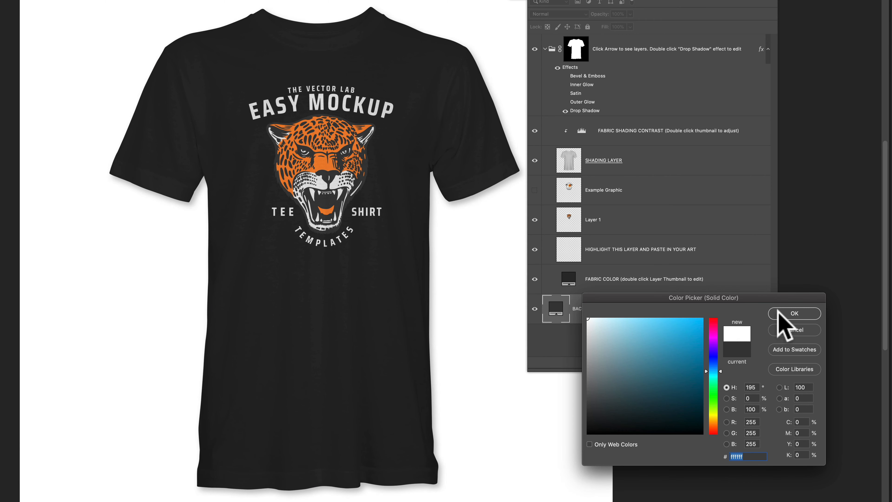
left_click(784, 314)
left_click(534, 308)
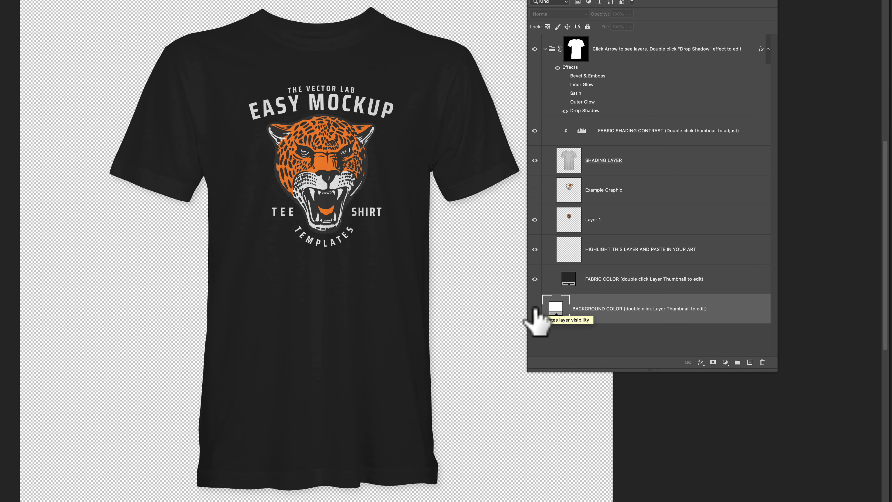
left_click(535, 308)
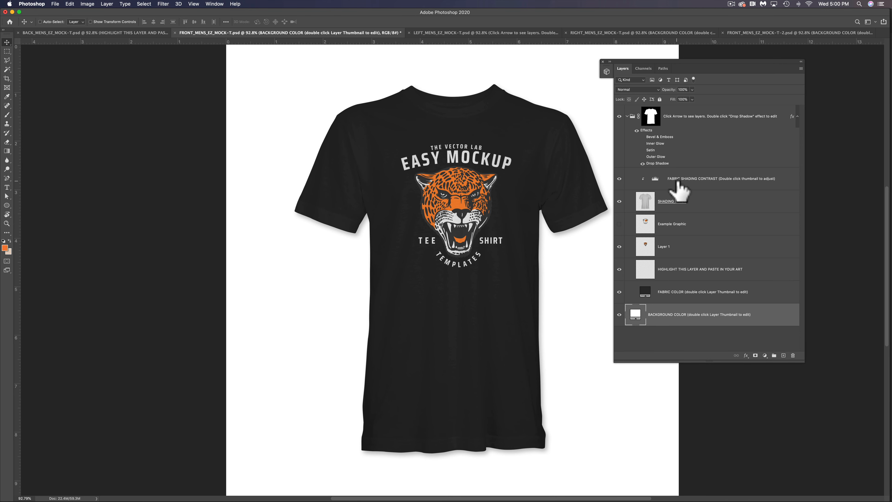
Increase the fabric shading contrast by setting the Levels black input to 135 and white input to 209
left_click(684, 178)
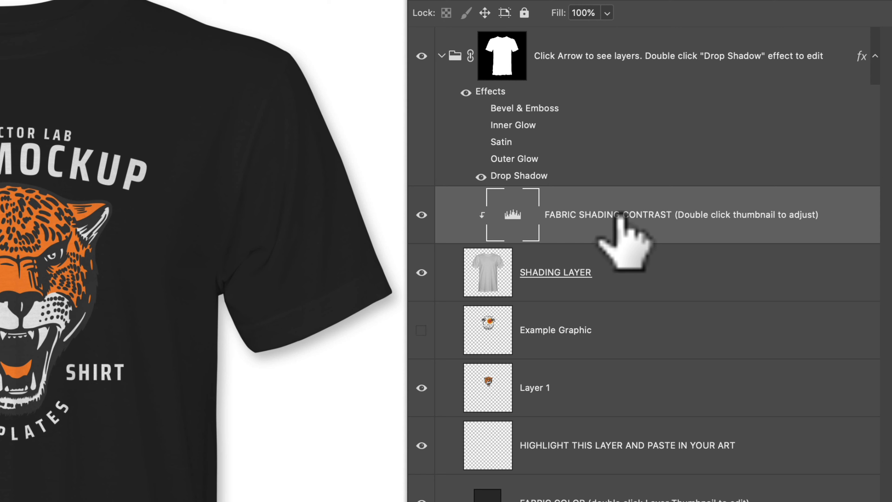
double_click(515, 215)
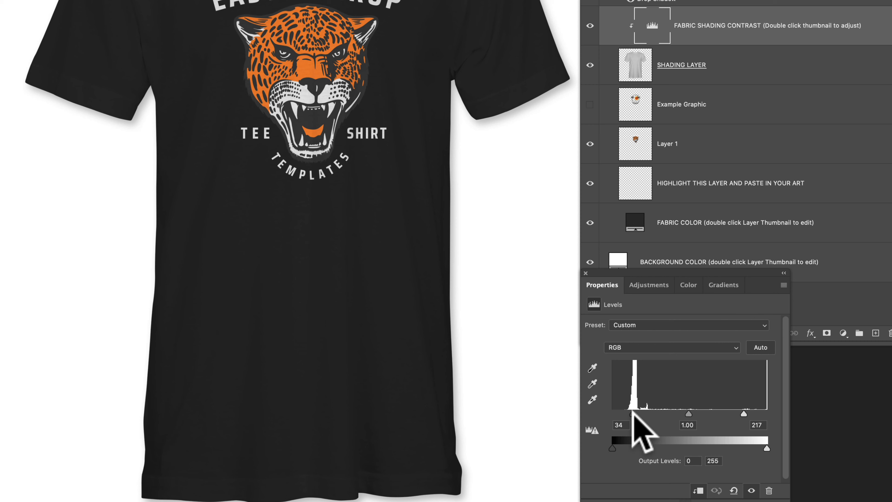
left_click_drag(643, 402, 693, 405)
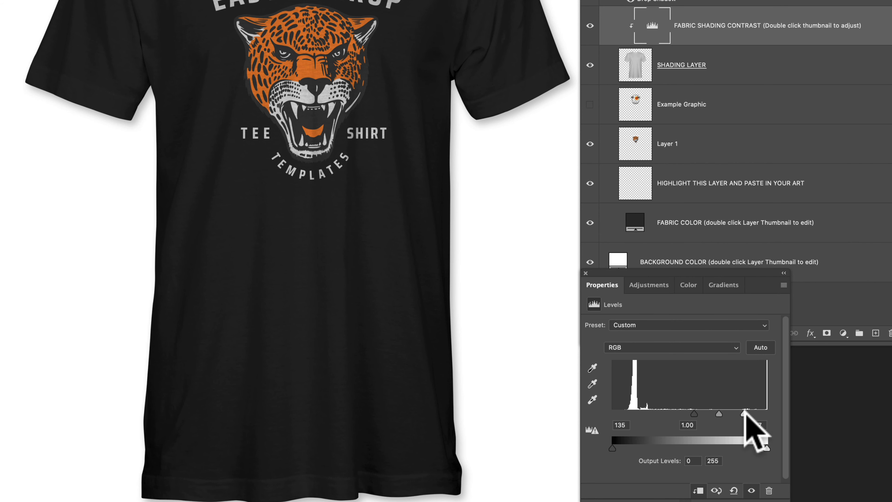
left_click_drag(744, 410, 739, 409)
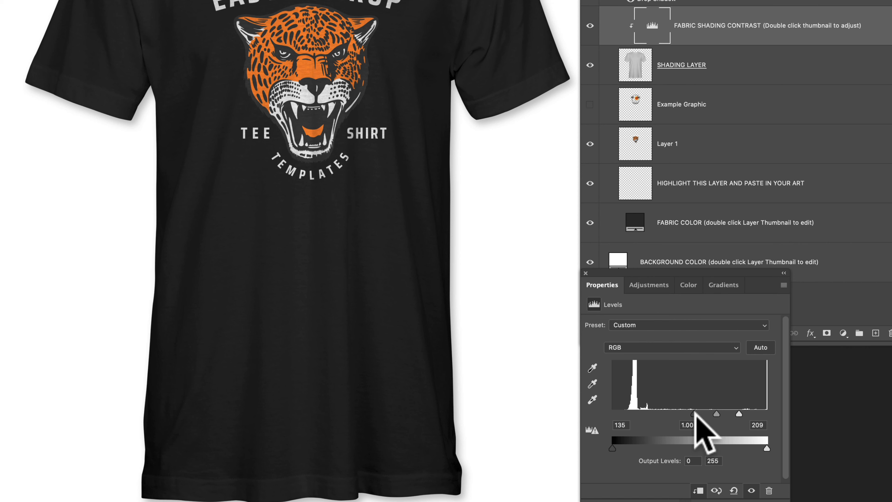
Lighten the FABRIC COLOR layer slightly to the dark grey 2f2f2f
double_click(636, 222)
left_click(662, 403)
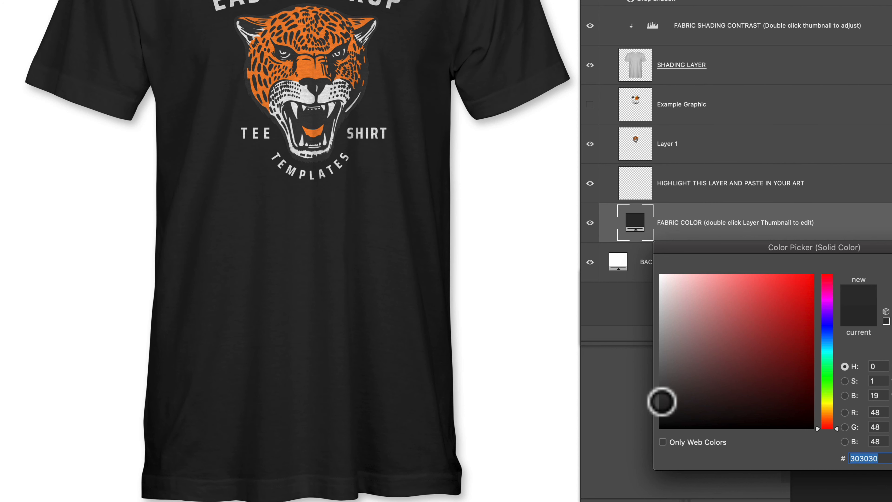
left_click(661, 401)
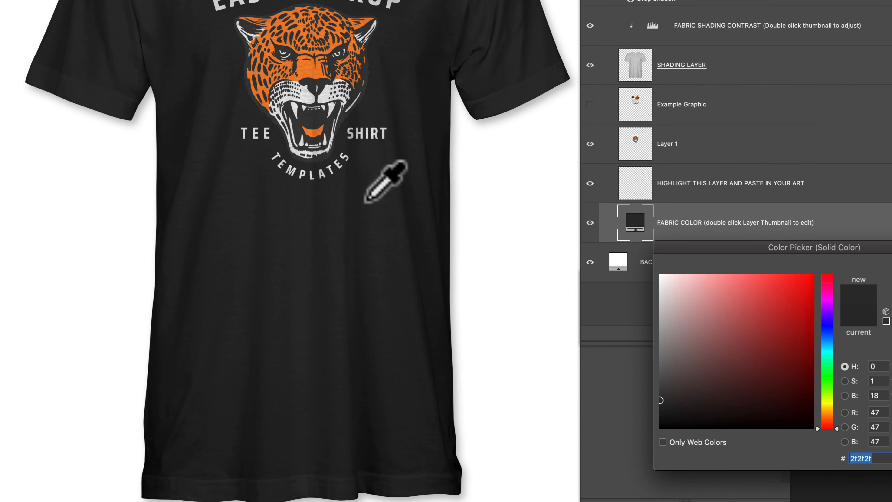
key("Return")
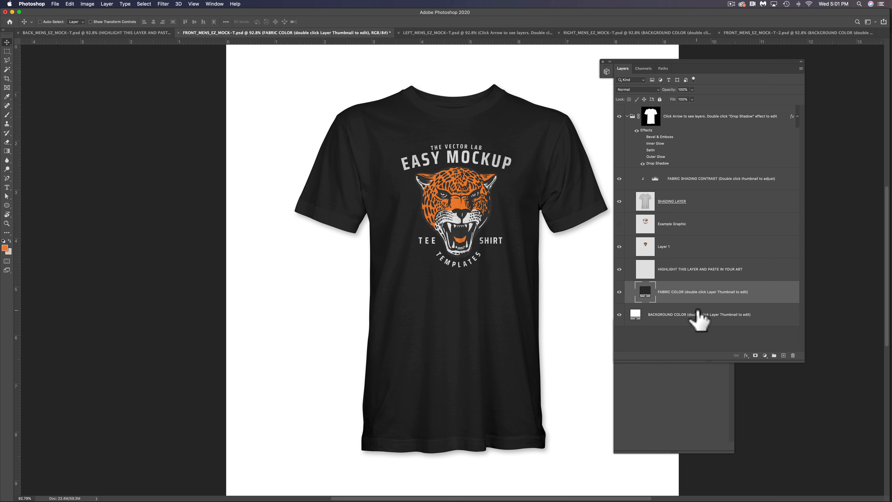
Preview the white-background mockup as a JPEG in Save for Web, and close the export without saving
left_click(57, 4)
mouse_move(70, 100)
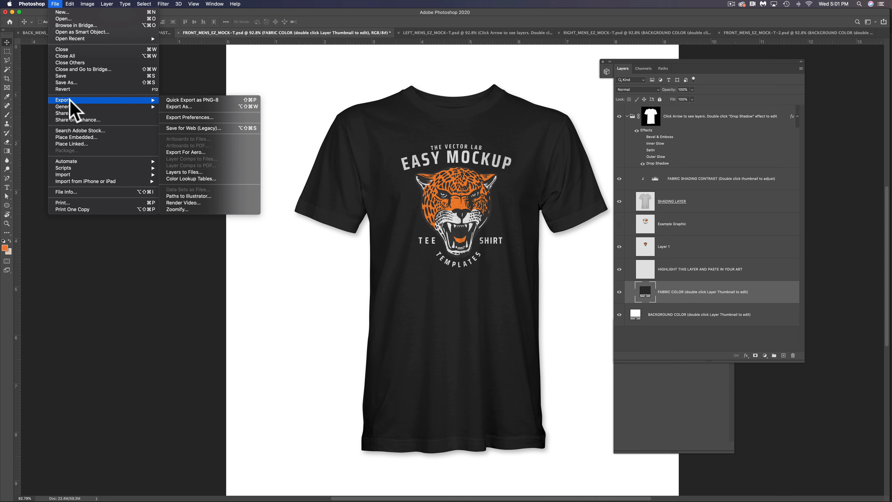
left_click(204, 137)
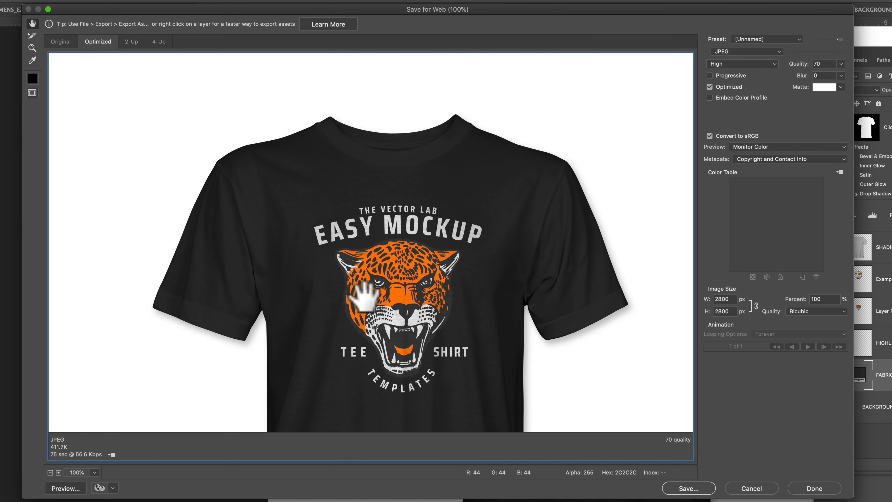
left_click_drag(460, 323, 442, 333)
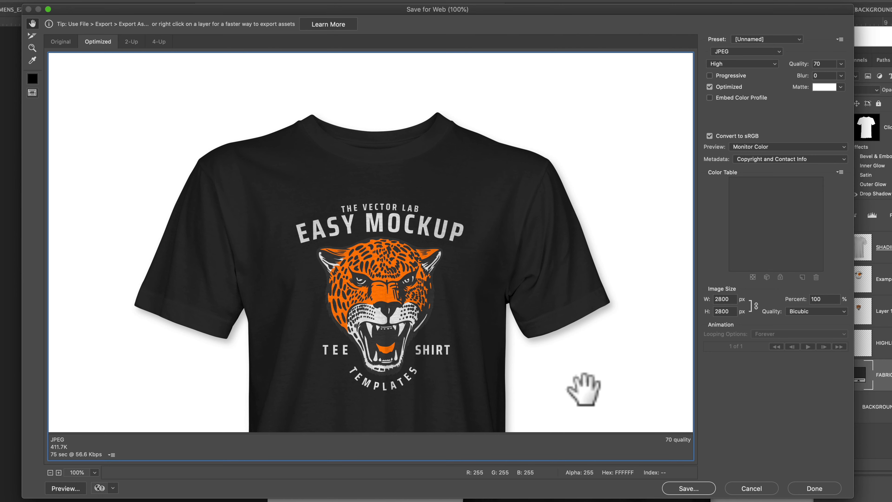
left_click(755, 488)
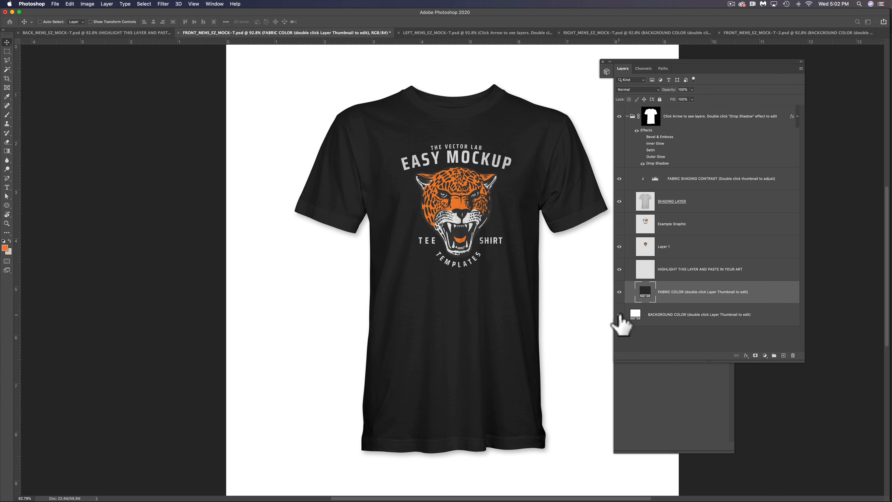
Hide the BACKGROUND COLOR layer and set the Save for Web format to PNG-8 for a transparent export
left_click(619, 315)
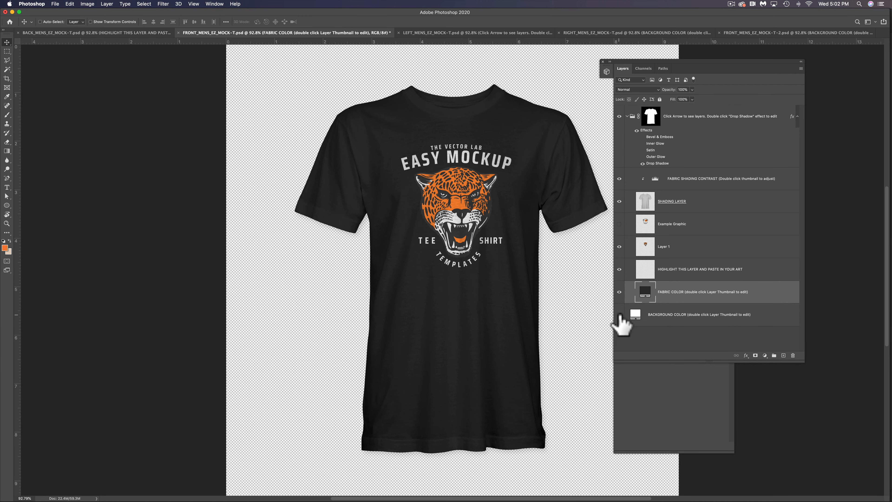
left_click(56, 4)
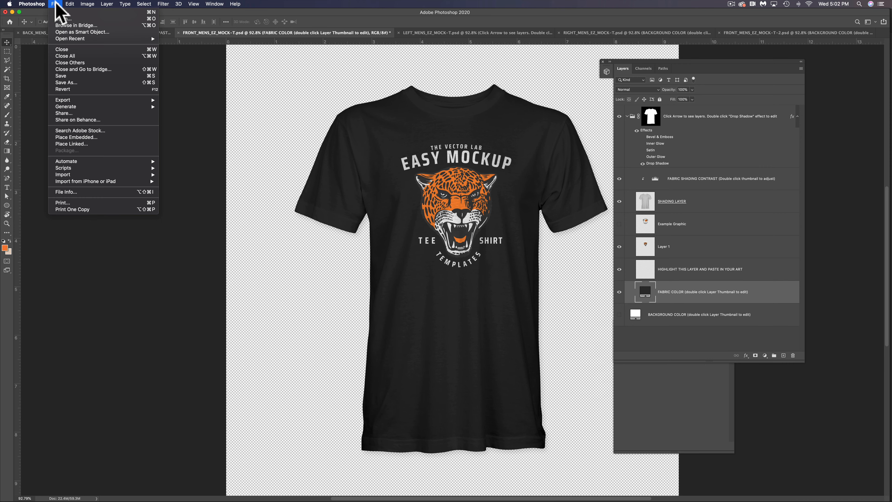
mouse_move(69, 101)
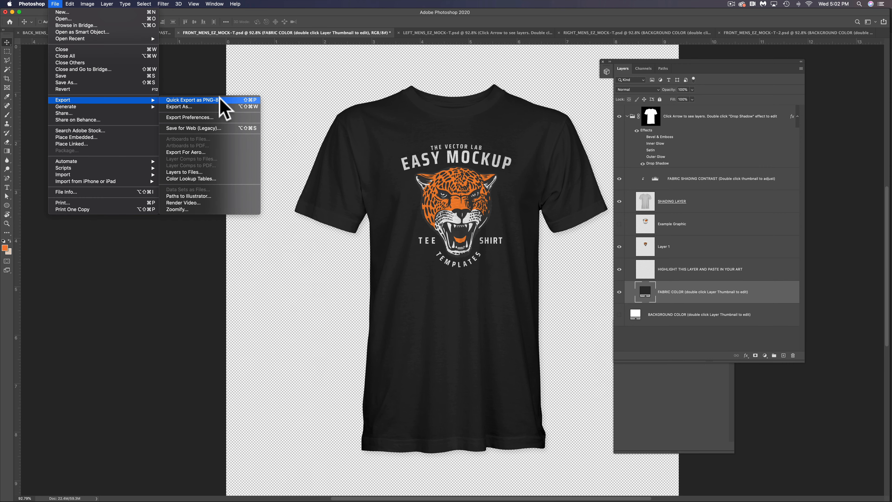
left_click(216, 129)
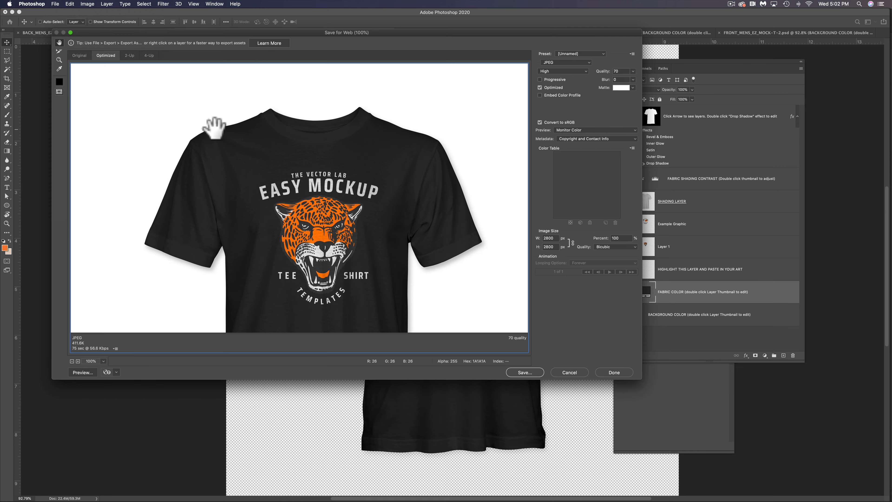
left_click(555, 63)
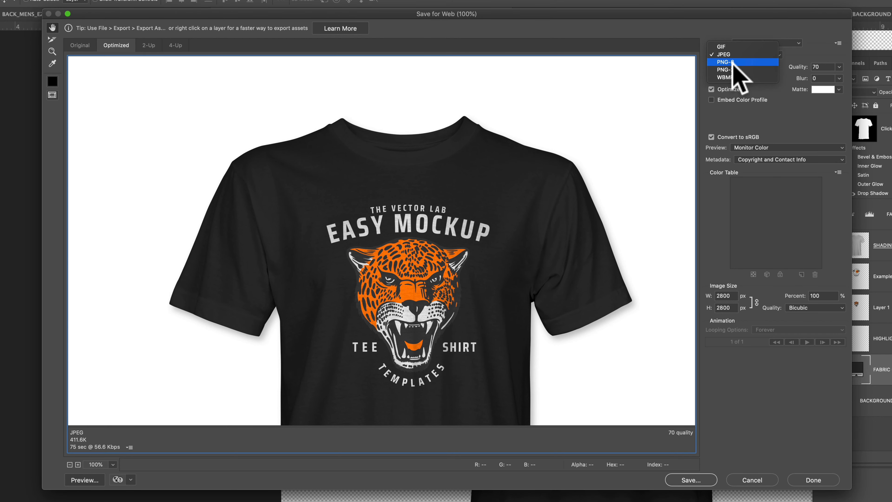
left_click(726, 62)
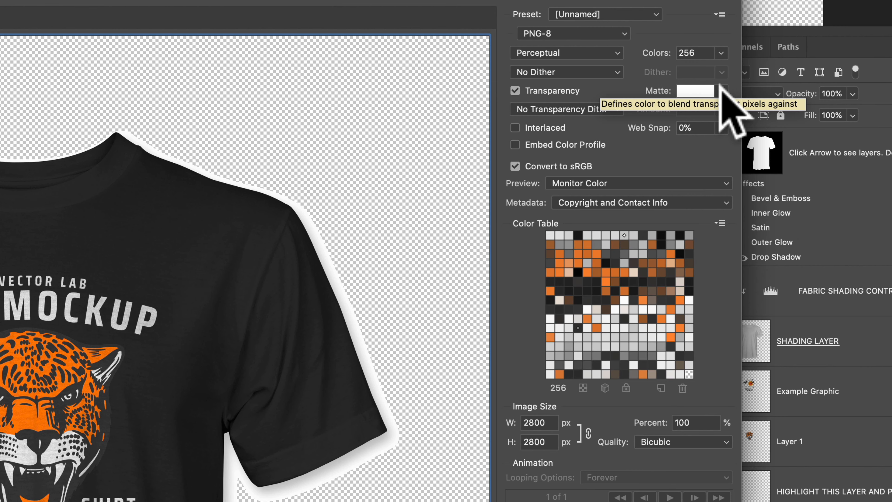
Set the PNG-8 export's matte to None and check the shirt's edges in the preview
left_click(721, 89)
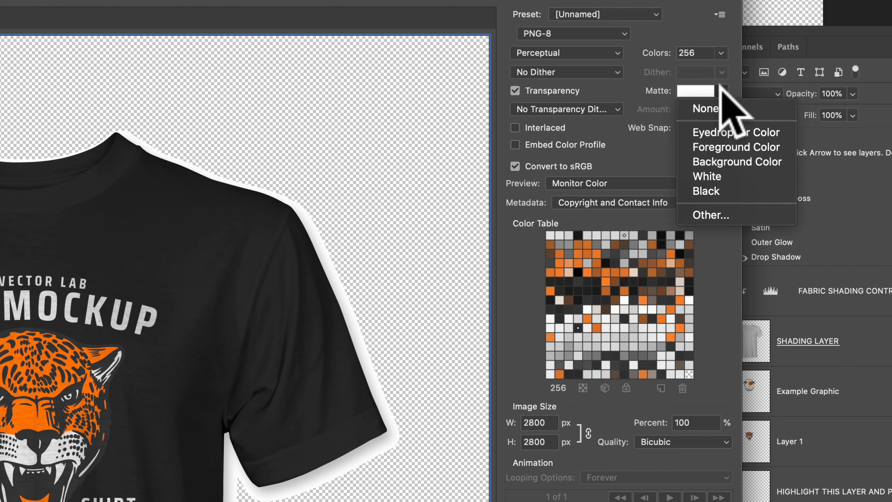
left_click(710, 108)
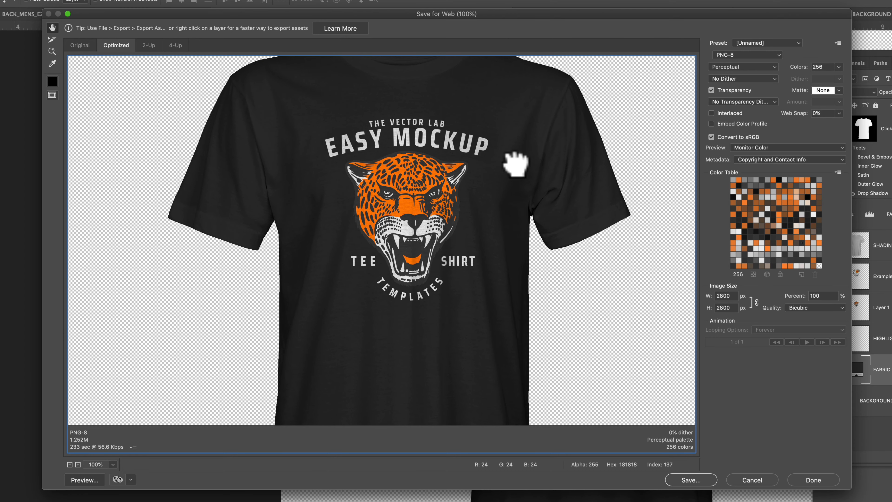
left_click_drag(515, 164, 527, 333)
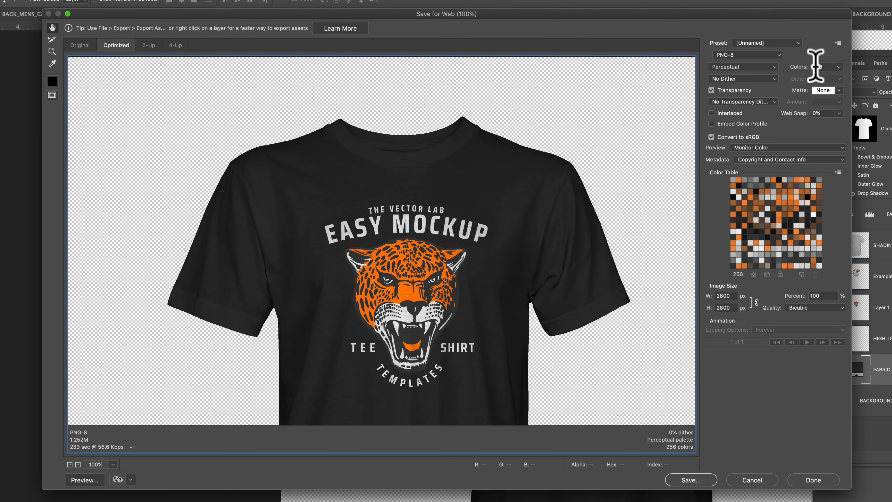